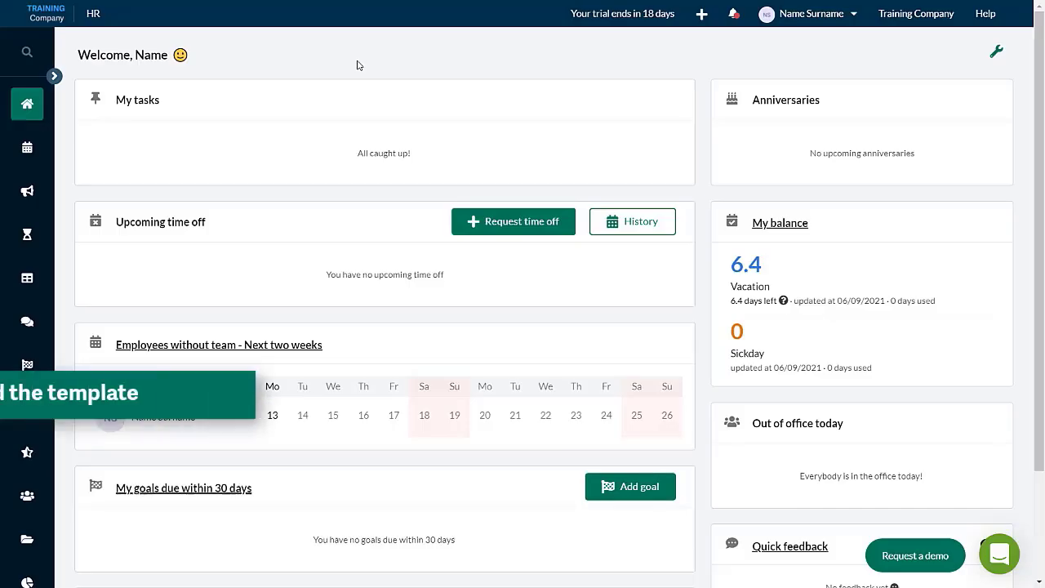
Open the Import employees dialog from the company directory
click(27, 495)
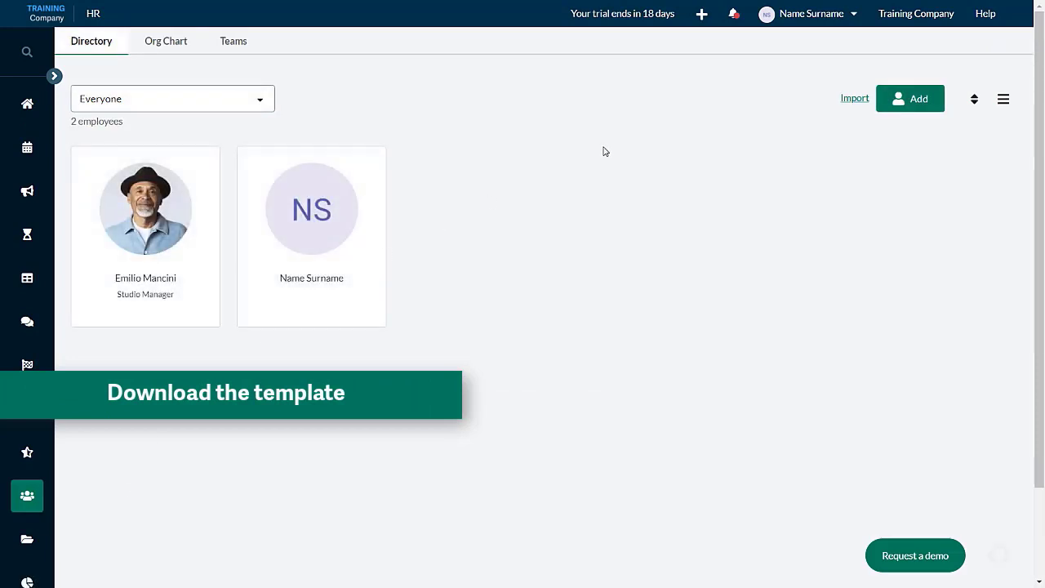
click(849, 100)
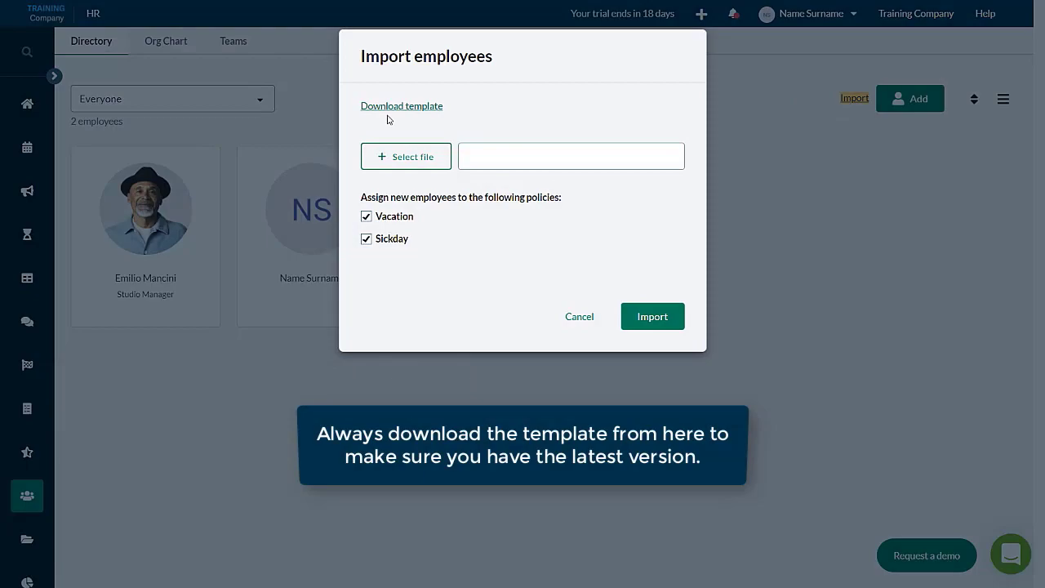
Download the employee import template from the Import employees dialog
click(426, 109)
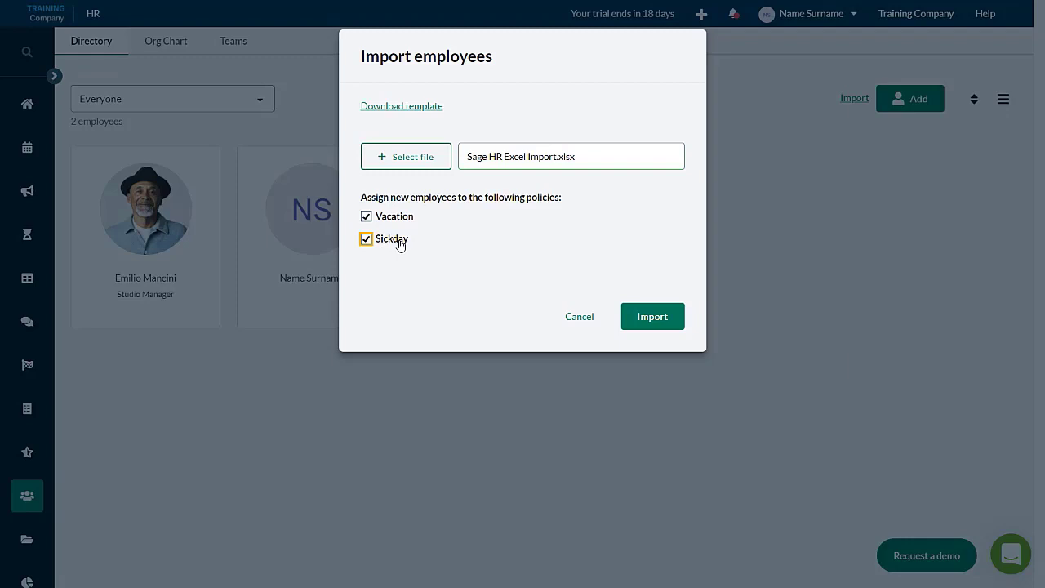
Import the employees, confirm ten appear in the directory, and go to Reports
click(651, 318)
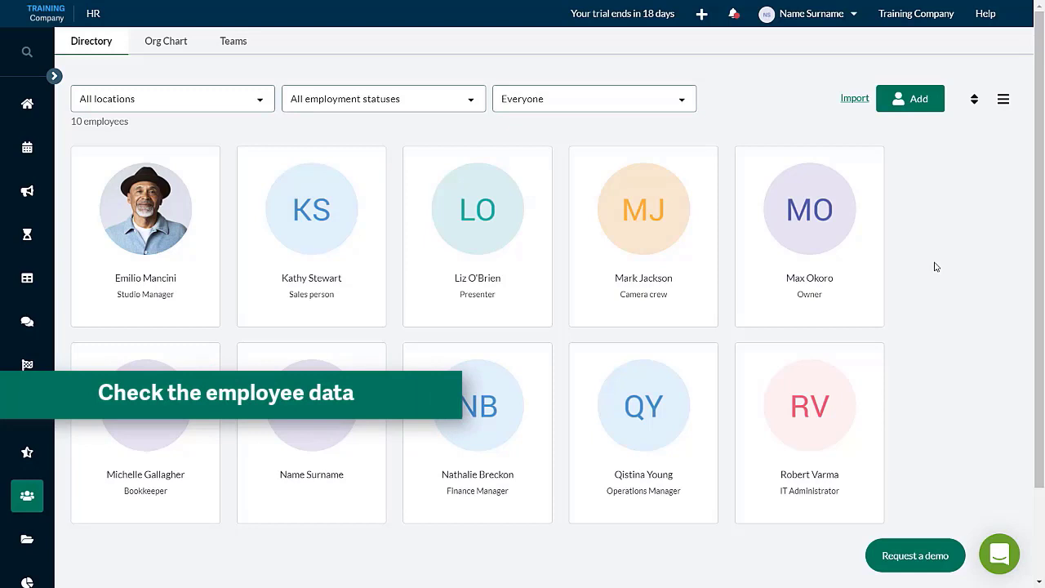
scroll(952, 196, down, 2)
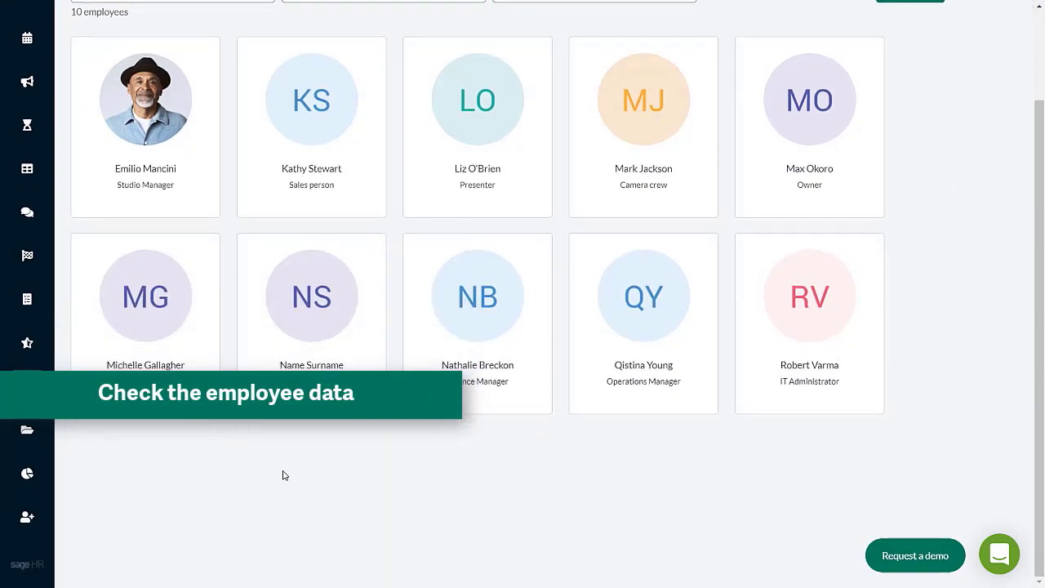
click(29, 482)
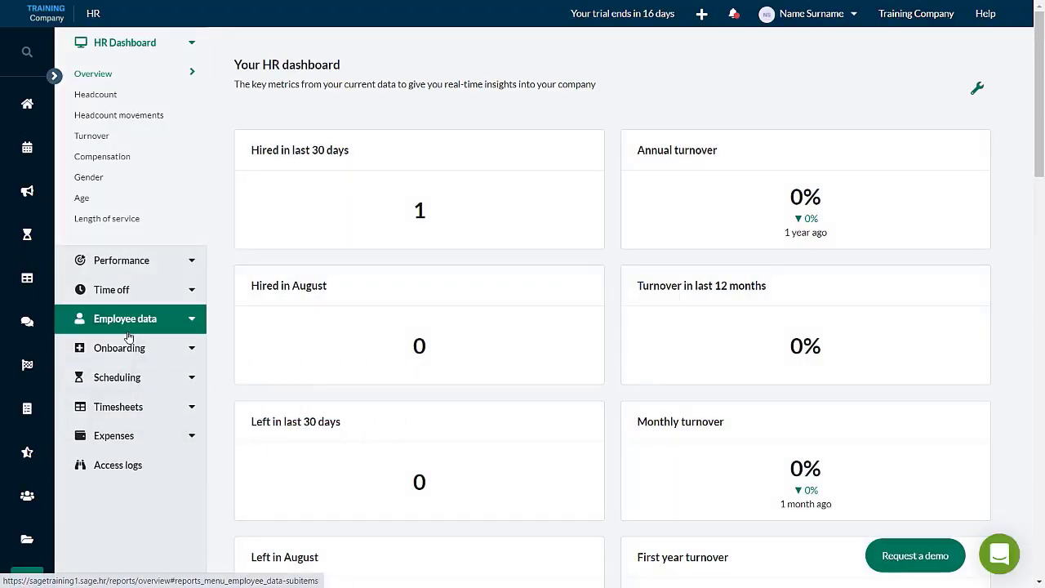
Start a new custom report under Employee data titled 'Employee Data'
click(127, 326)
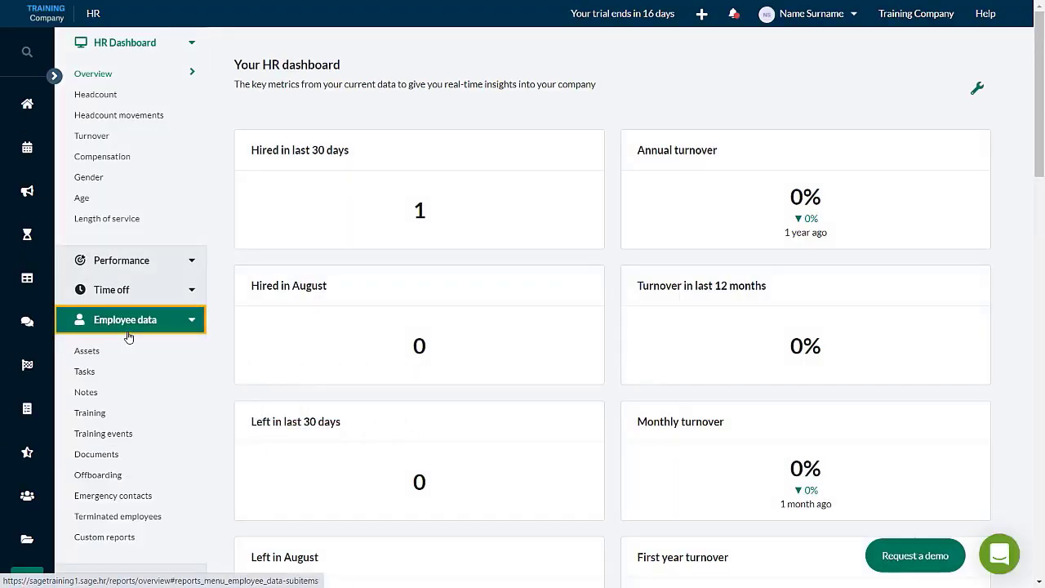
click(125, 539)
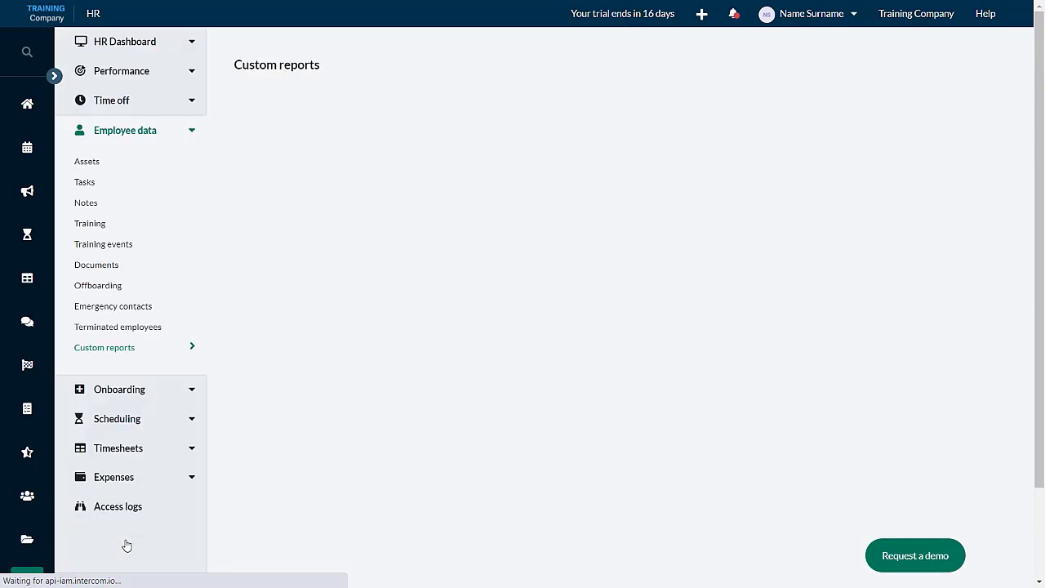
click(254, 100)
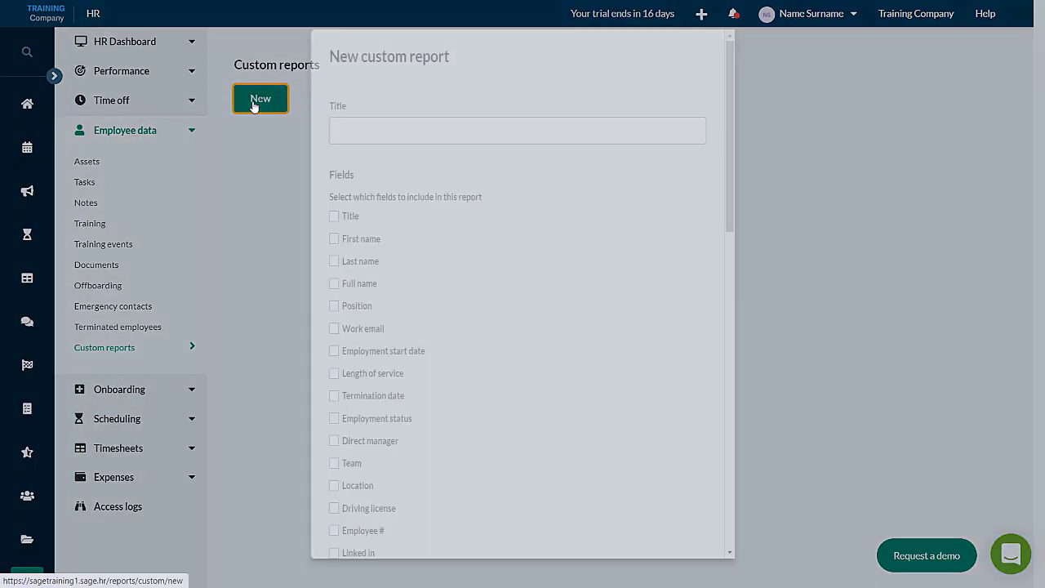
click(329, 125)
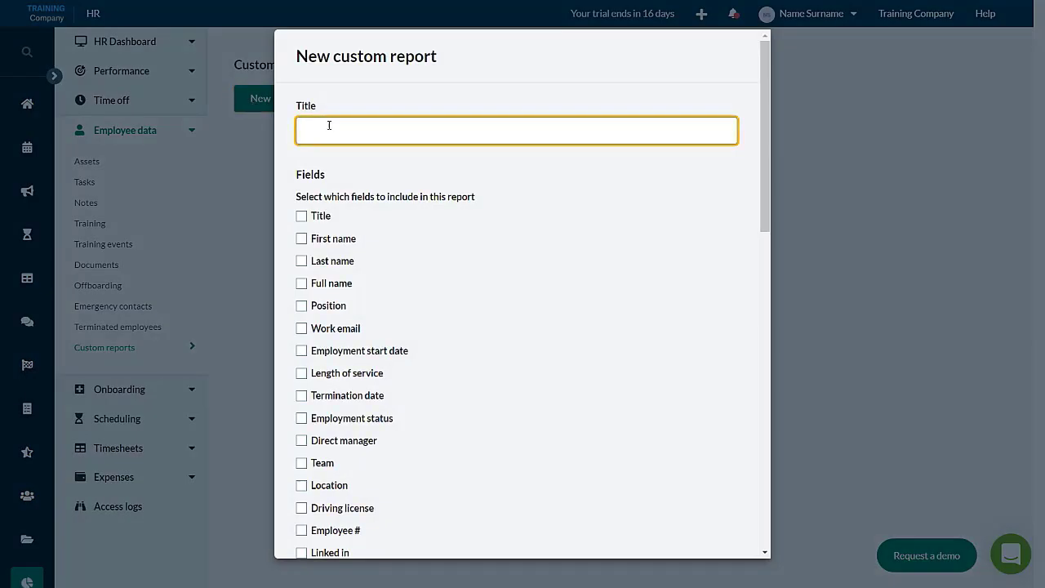
text(Employee Data)
Include Title, First, Last and Full name, Position, Work email, Employment start date, and save
click(301, 216)
click(302, 239)
click(301, 261)
click(301, 283)
click(301, 305)
click(301, 372)
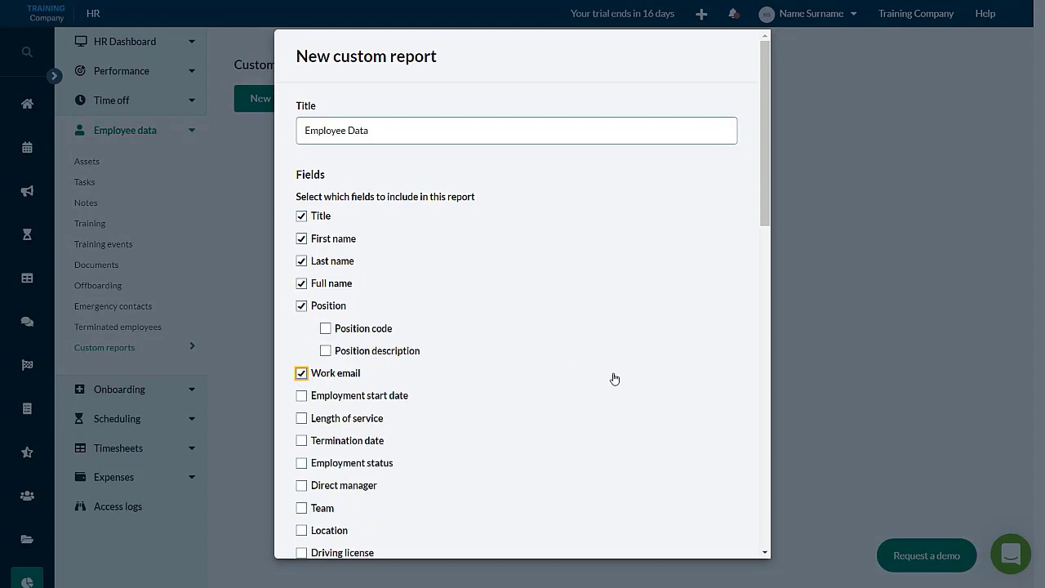
click(301, 395)
scroll(613, 429, down, 5)
scroll(422, 466, down, 5)
click(695, 525)
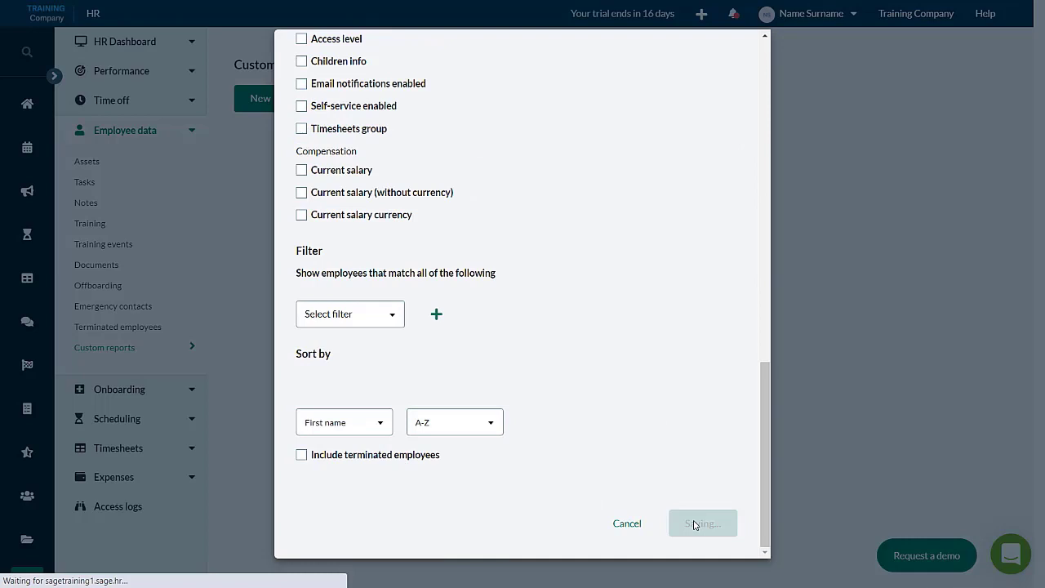